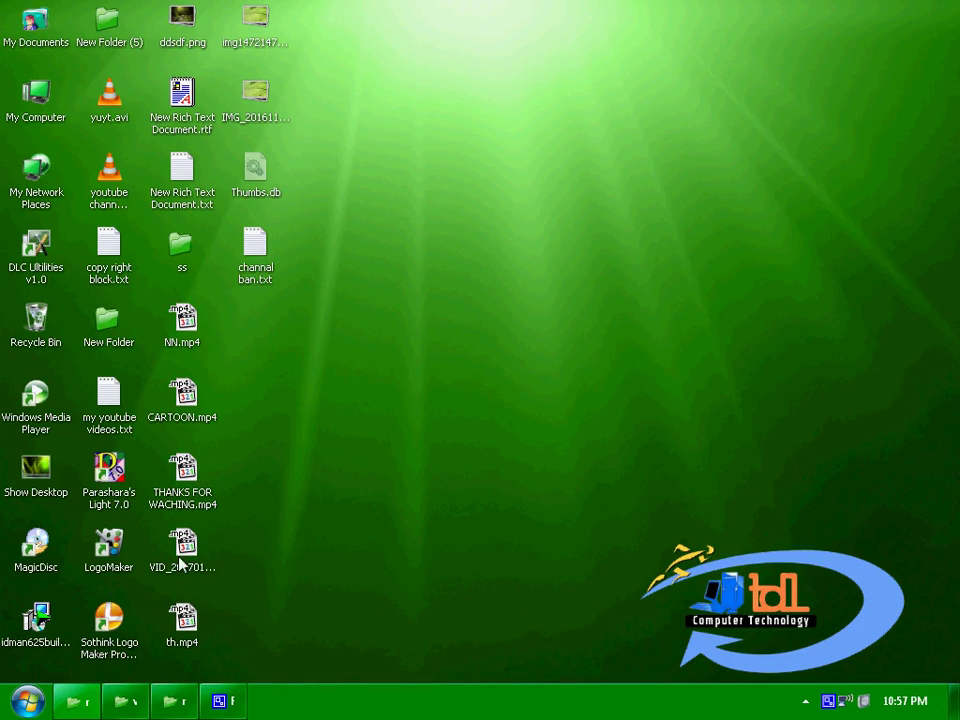
- Refresh the desktop, then launch Advanced Video Compressor 2012 and decline its Getting Started dialog
{"action": "right_click", "coordinate": [329, 478]}
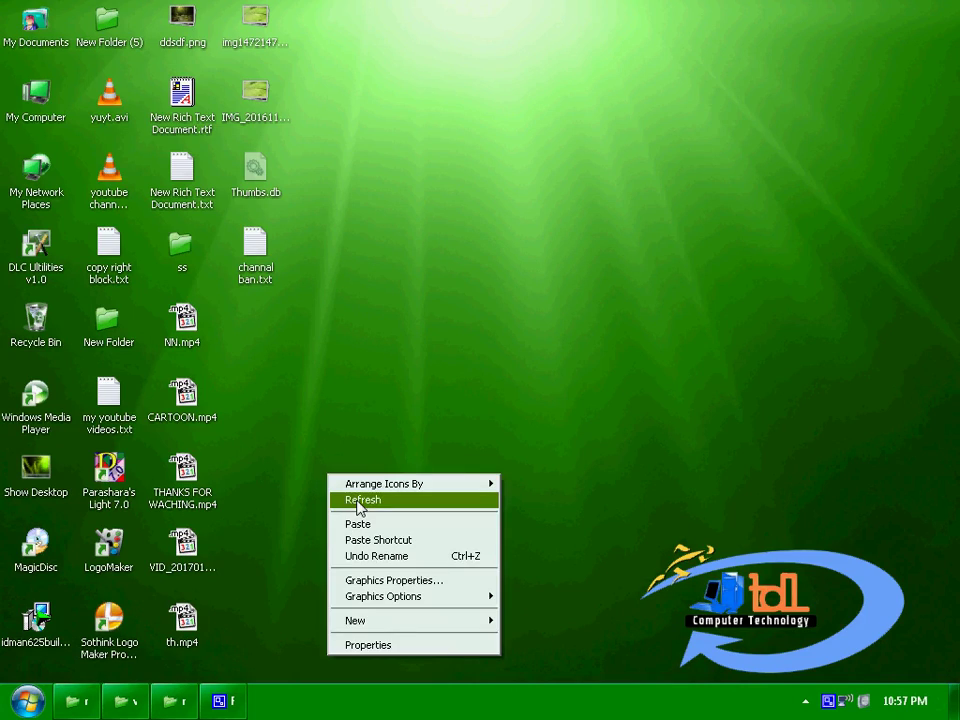
{"action": "left_click", "coordinate": [360, 500]}
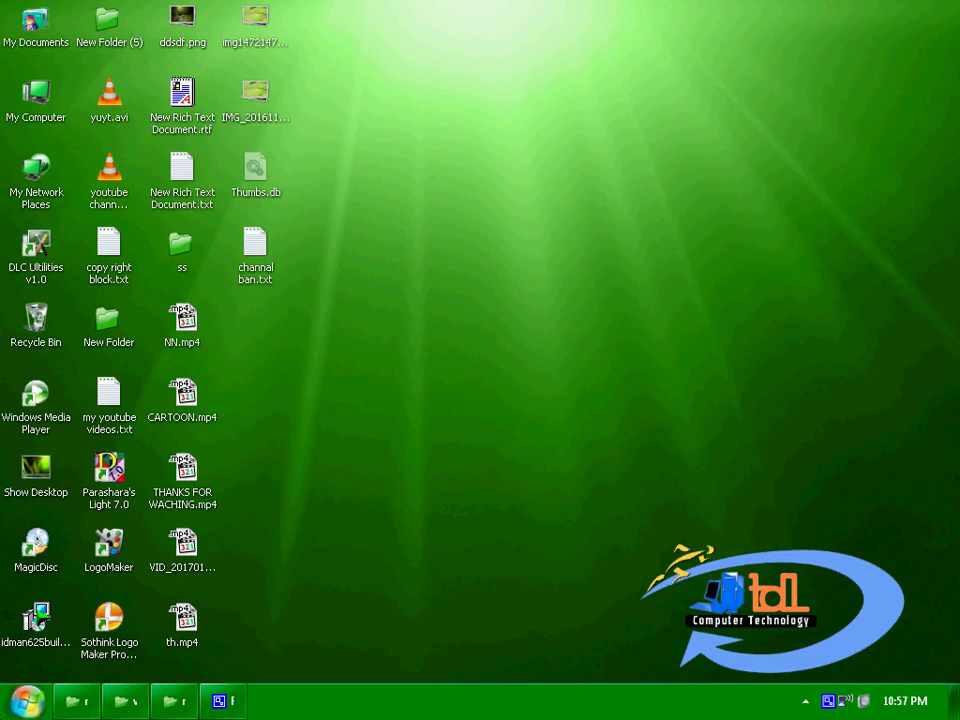
{"action": "left_click", "coordinate": [27, 700]}
{"action": "left_click", "coordinate": [93, 634]}
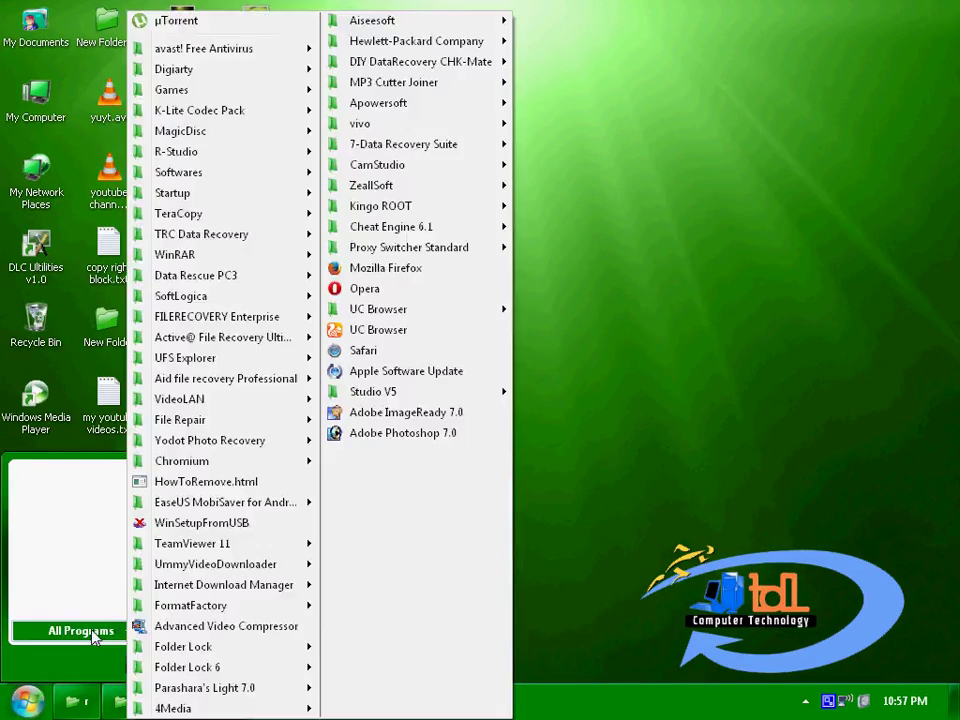
{"action": "left_click", "coordinate": [250, 630]}
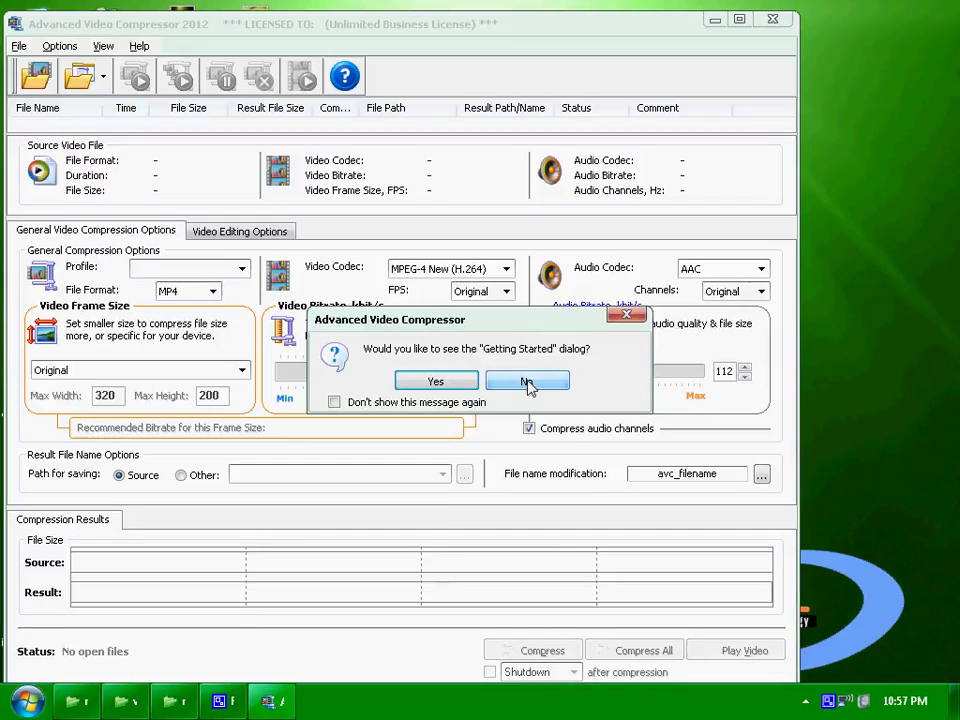
{"action": "left_click", "coordinate": [527, 379]}
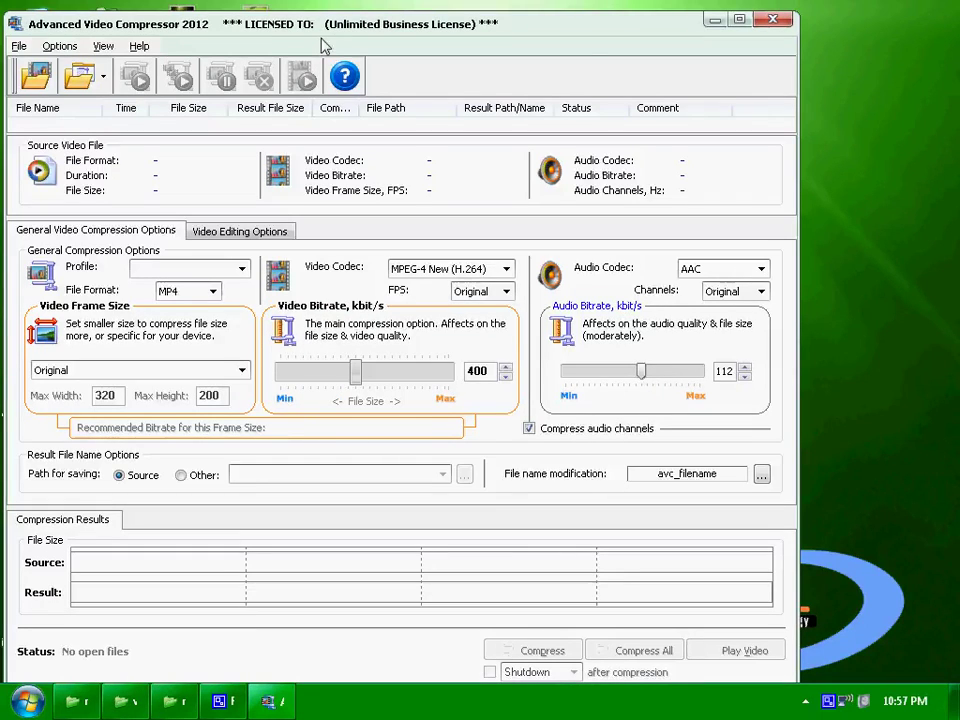
- Uncover the desktop icons and check the file size of VID_20170106_153800.mp4 in its file properties
{"action": "left_click_drag", "start_coordinate": [324, 24], "coordinate": [414, 7]}
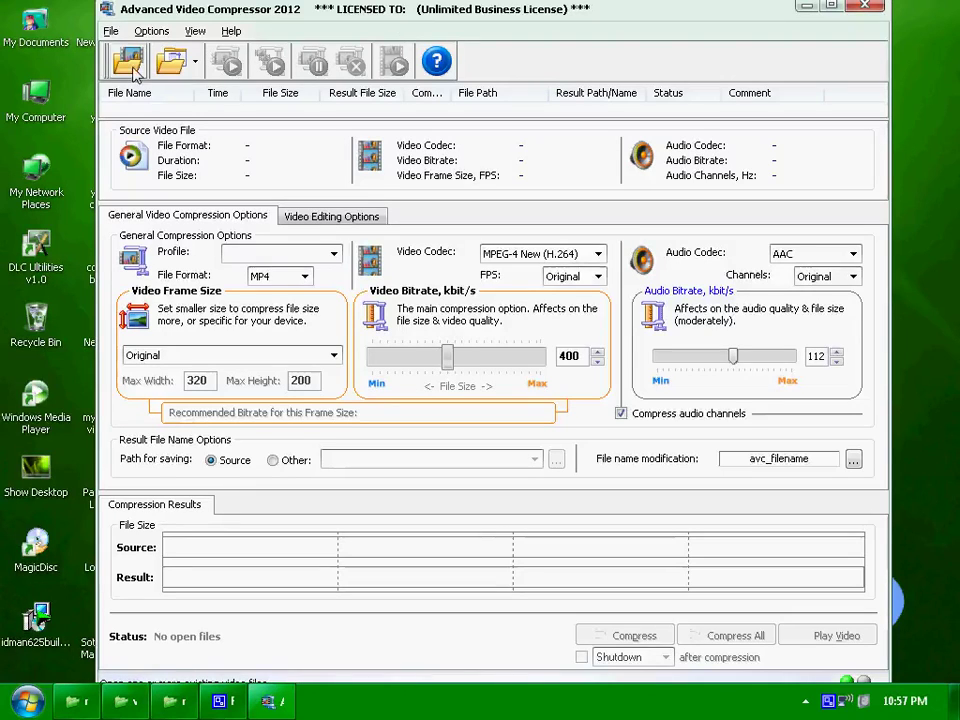
{"action": "left_click_drag", "start_coordinate": [203, 17], "coordinate": [358, 11]}
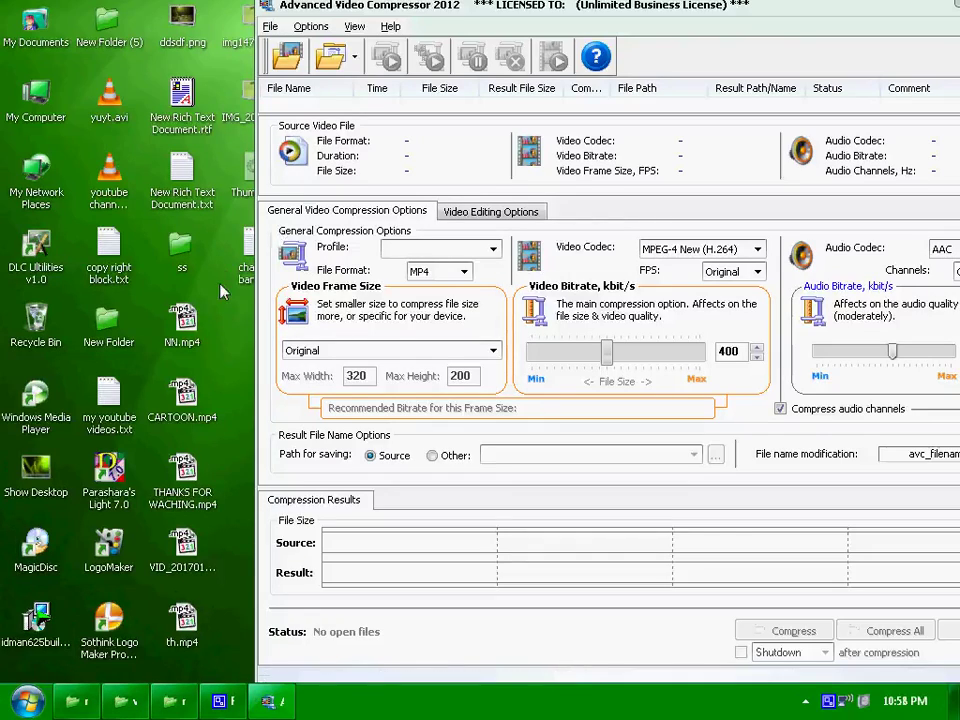
{"action": "right_click", "coordinate": [181, 545]}
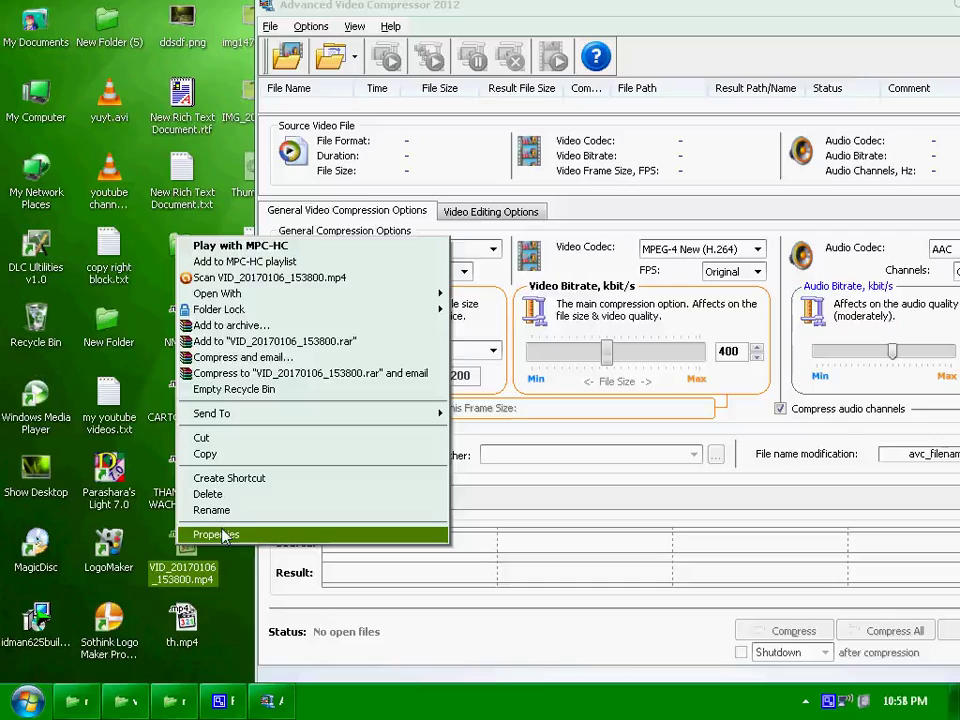
{"action": "left_click", "coordinate": [224, 535]}
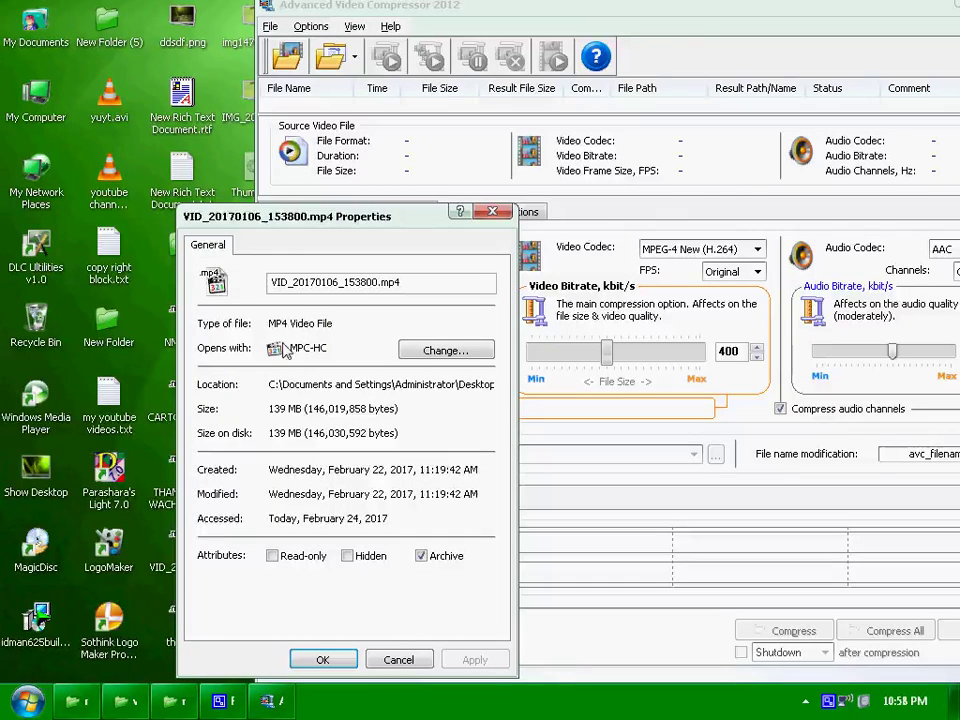
{"action": "left_click_drag", "start_coordinate": [296, 216], "coordinate": [324, 190]}
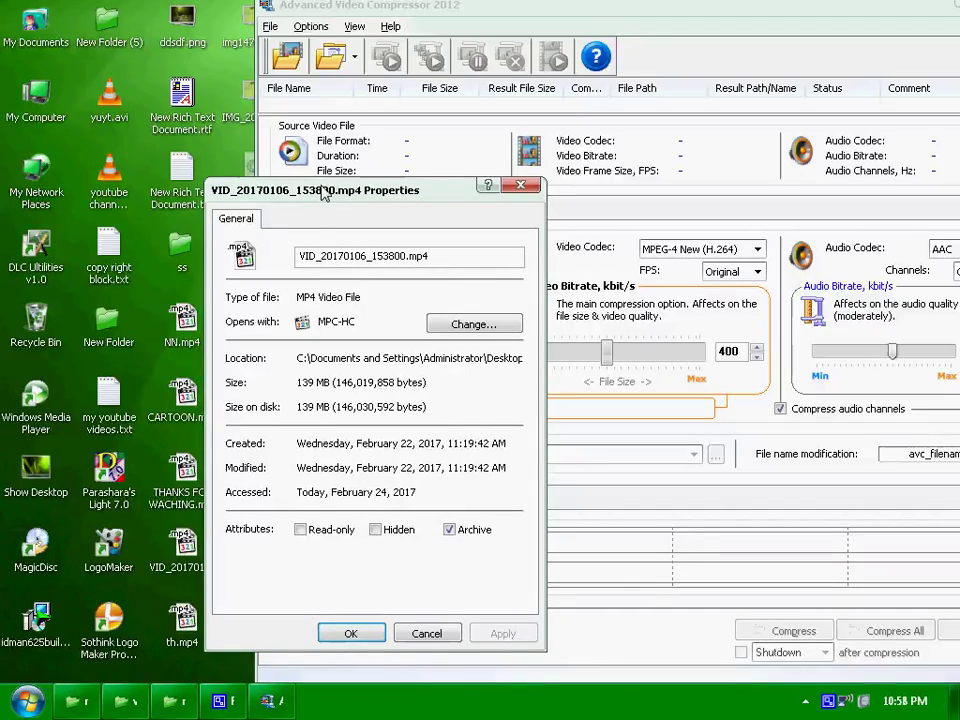
{"action": "double_click", "coordinate": [305, 385]}
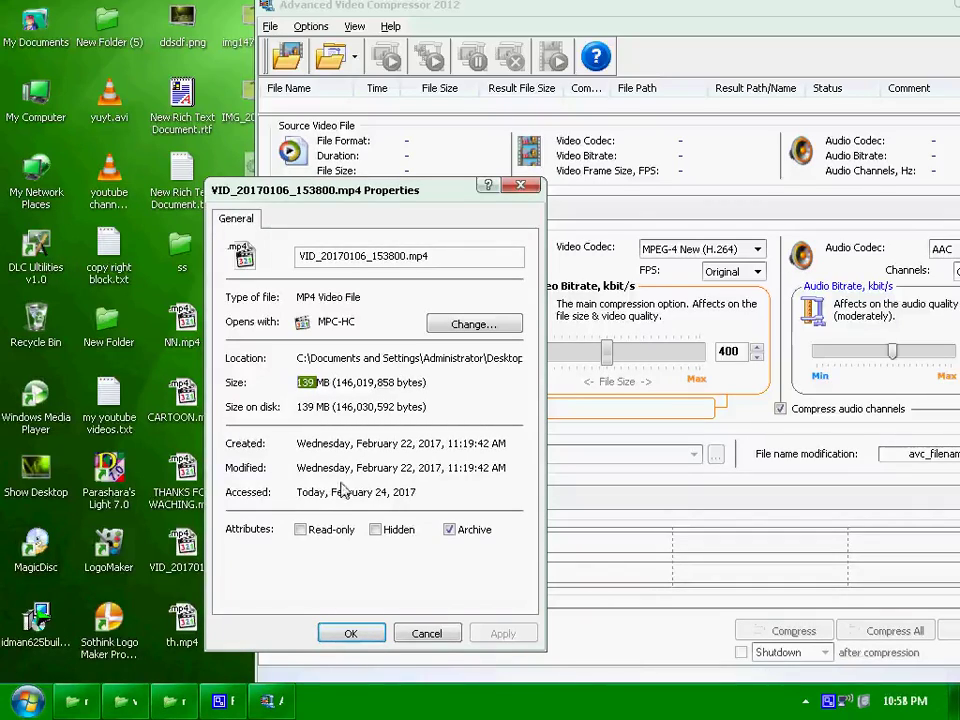
{"action": "left_click", "coordinate": [427, 634]}
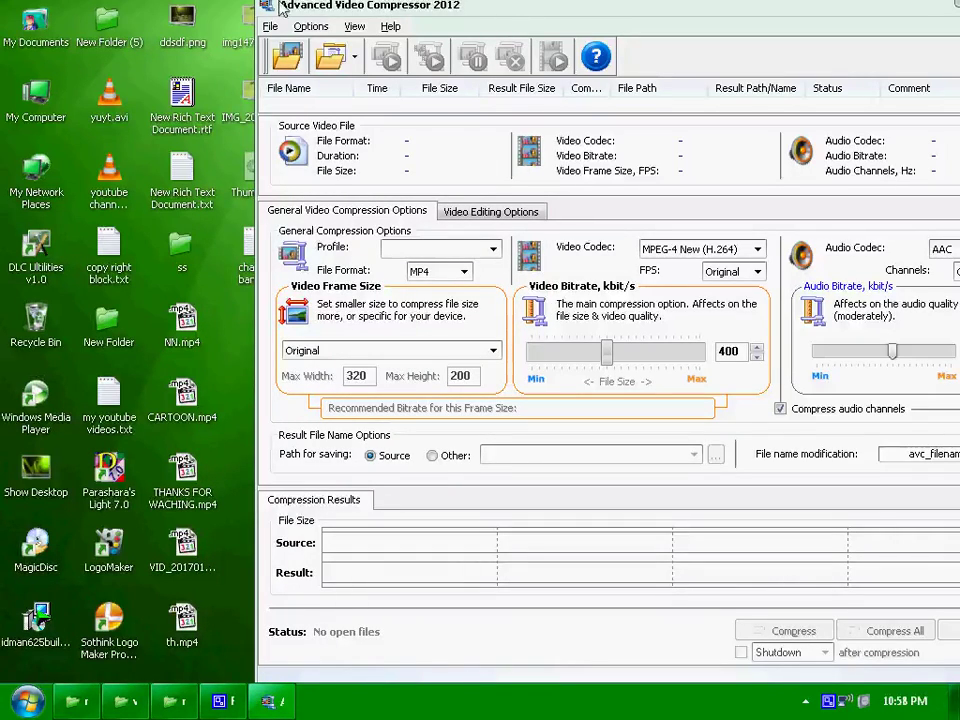
- Load the desktop video VID_20170106_153800.mp4 into Advanced Video Compressor
{"action": "left_click_drag", "start_coordinate": [330, 8], "coordinate": [194, 8]}
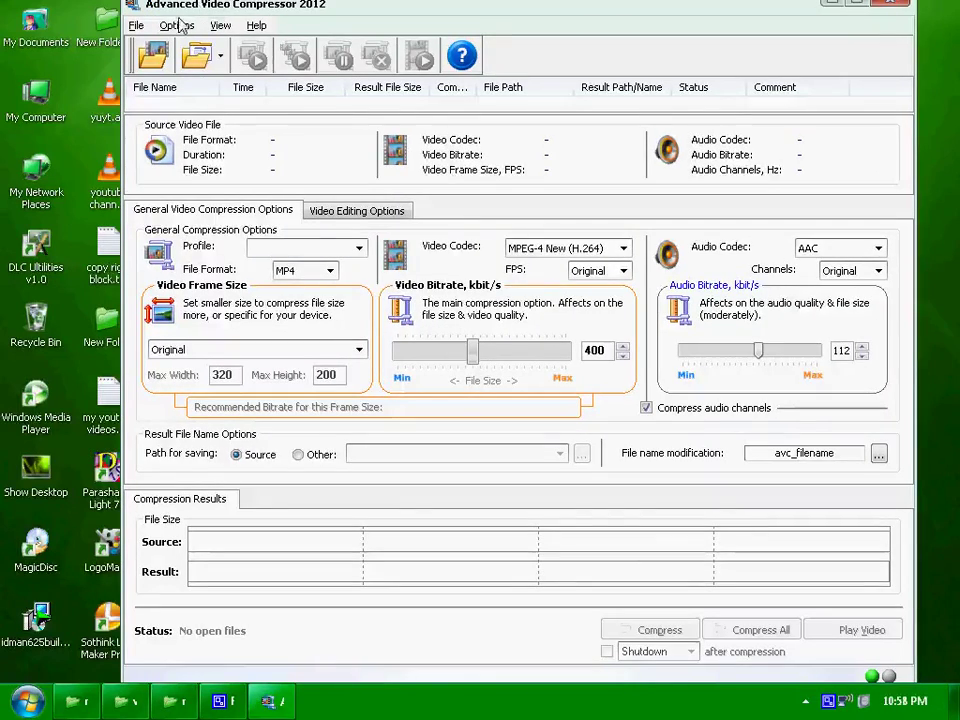
{"action": "left_click", "coordinate": [145, 62]}
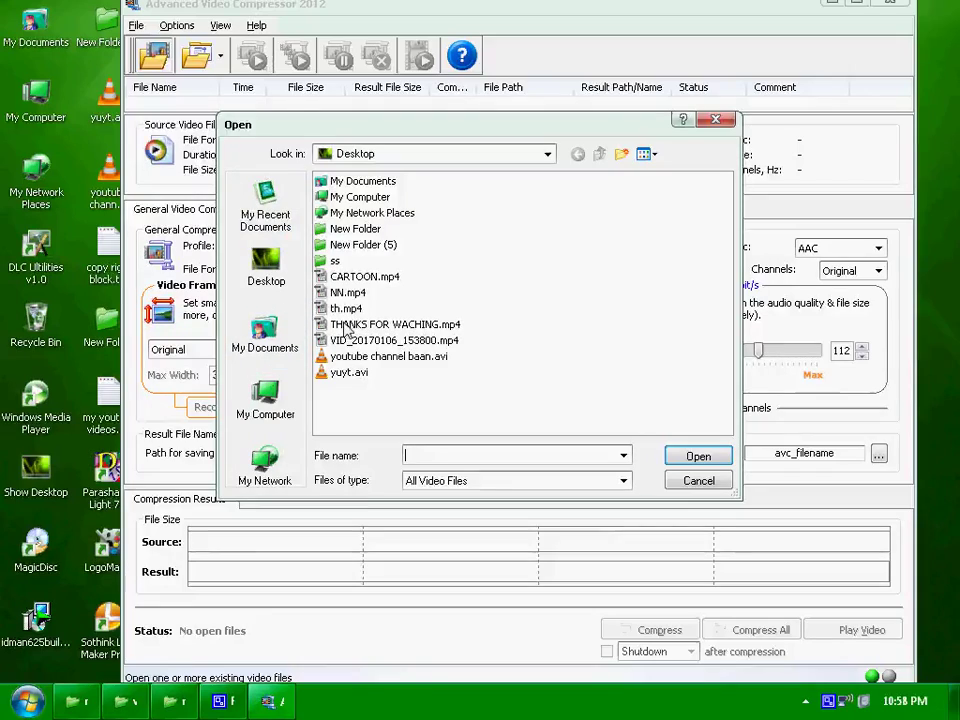
{"action": "left_click", "coordinate": [360, 341]}
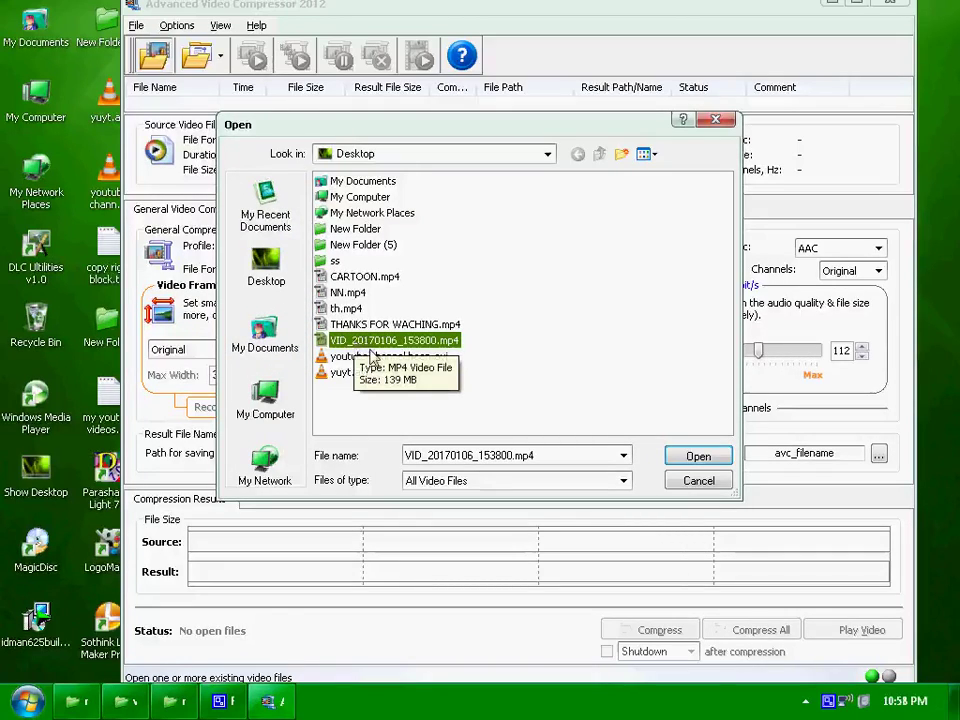
{"action": "left_click", "coordinate": [705, 456]}
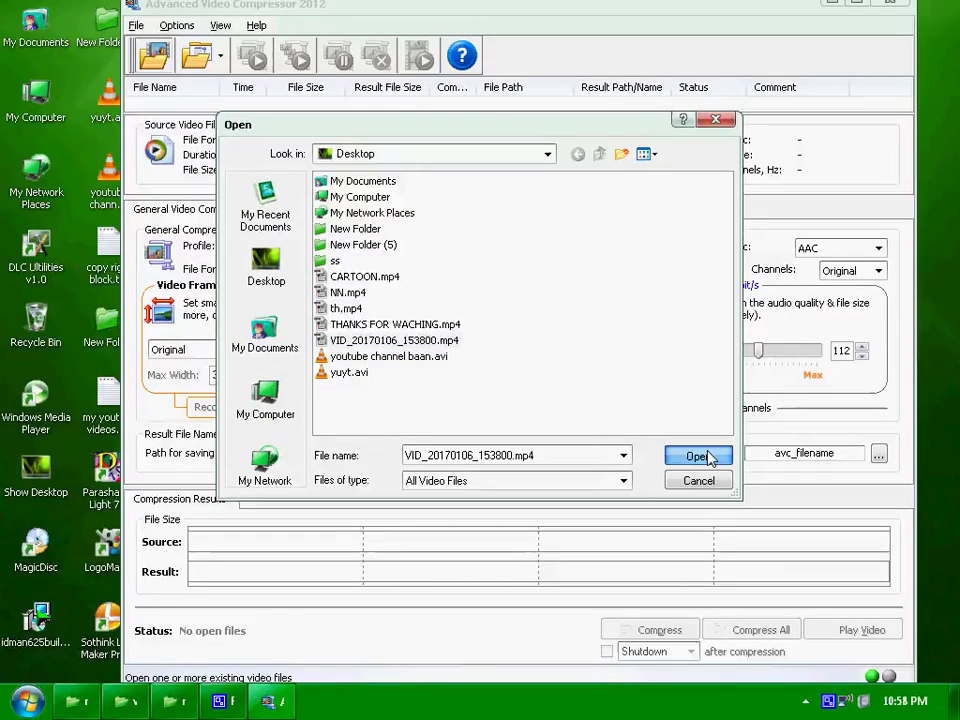
{"action": "left_click", "coordinate": [430, 341]}
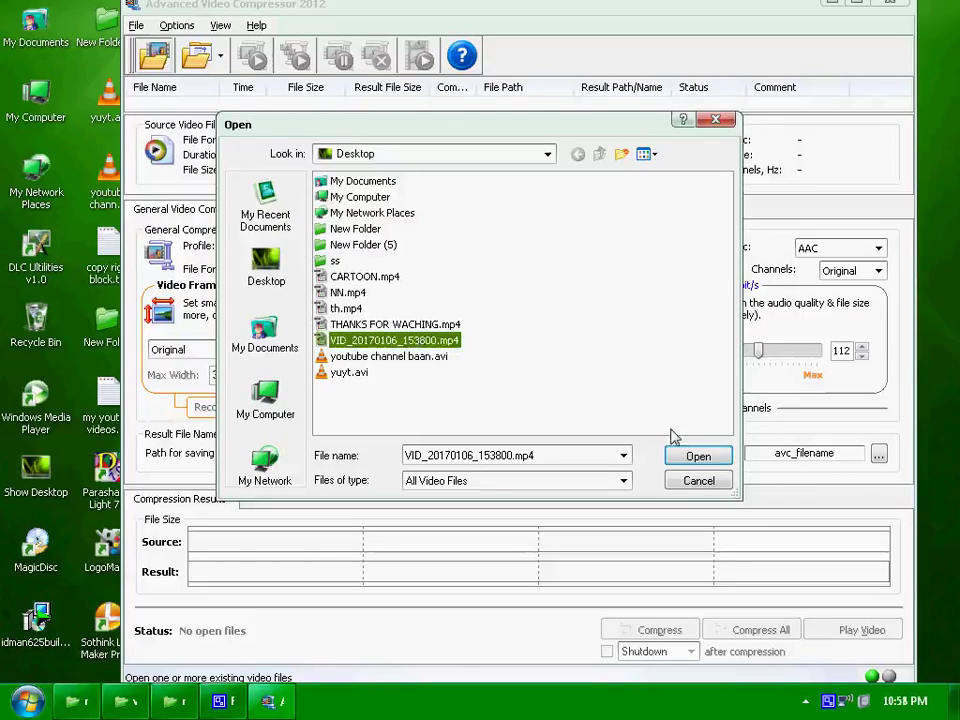
{"action": "left_click", "coordinate": [690, 456]}
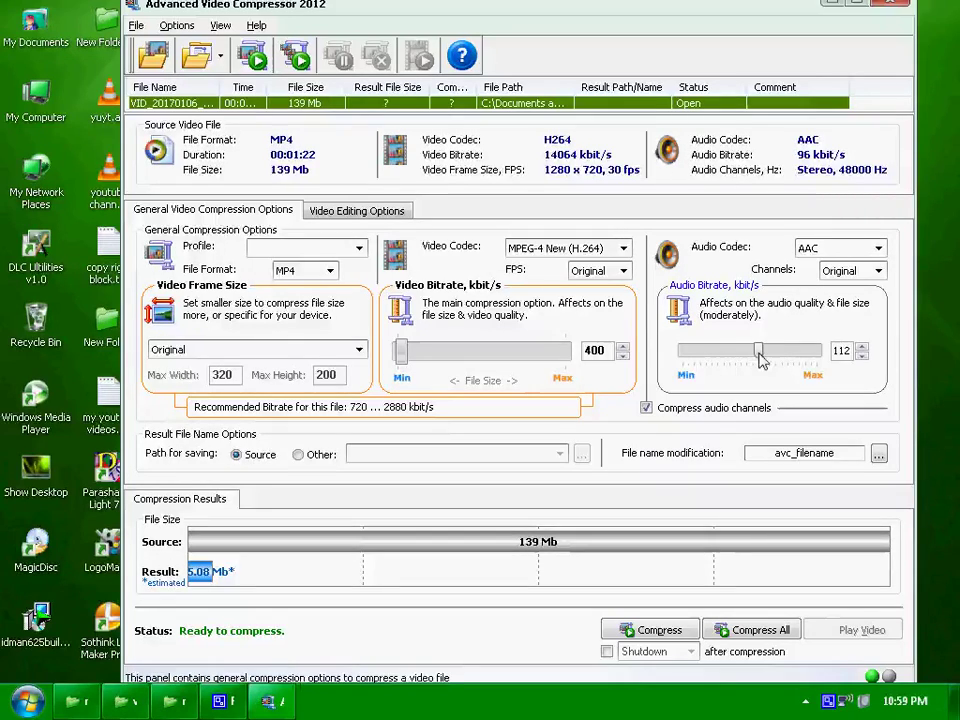
- Try an audio bitrate of 18 kbit/s for the loaded video and return it to 112 kbit/s
{"action": "left_click_drag", "start_coordinate": [762, 350], "coordinate": [685, 362]}
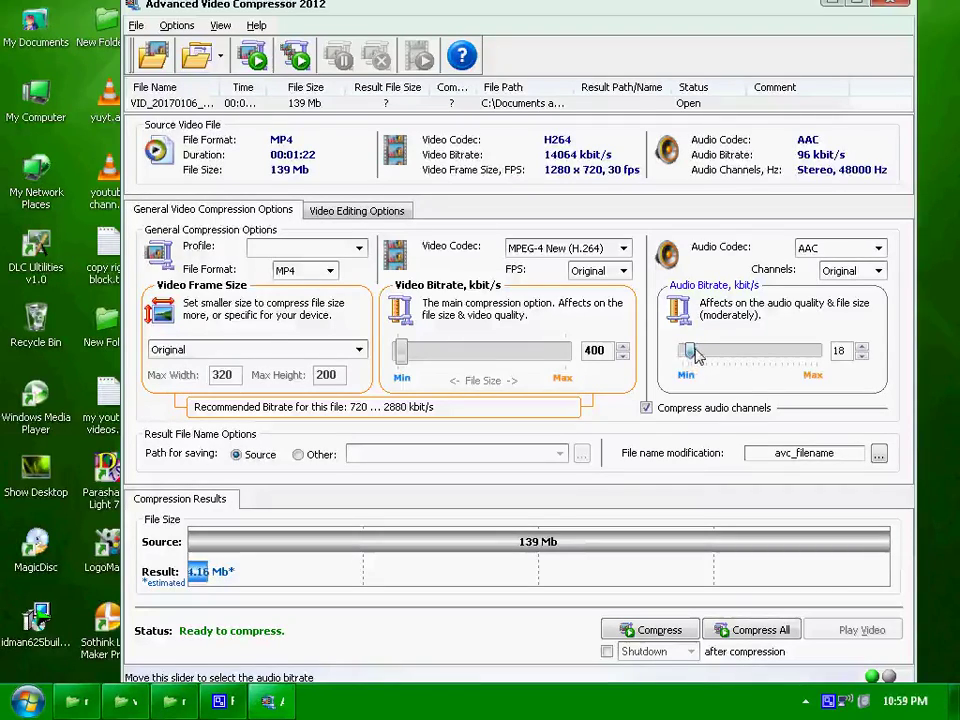
{"action": "left_click_drag", "start_coordinate": [687, 357], "coordinate": [763, 352]}
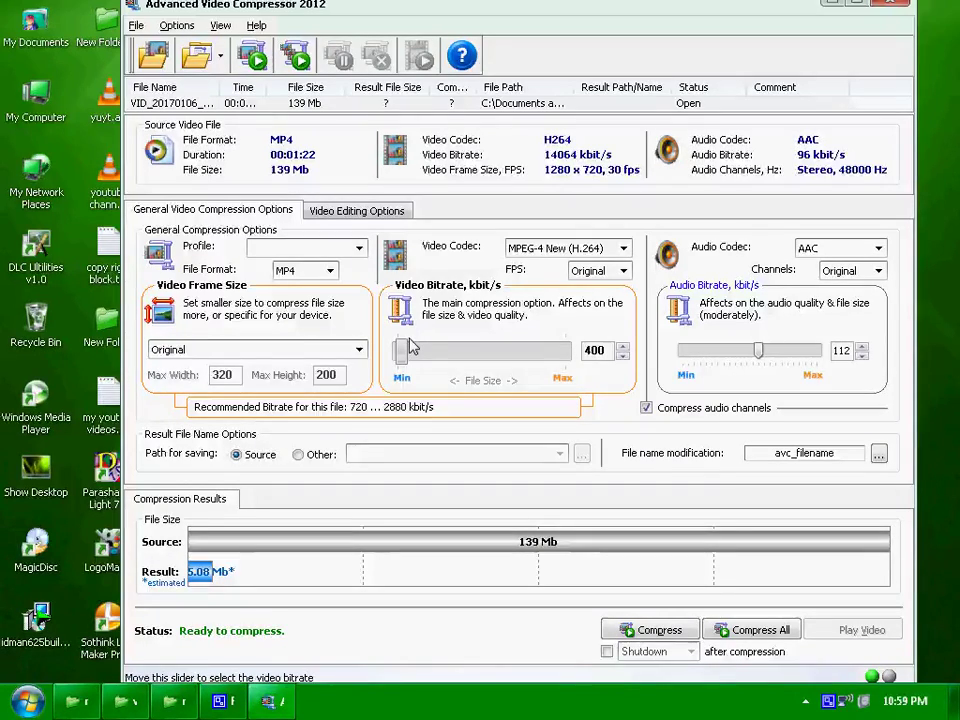
- Set the video bitrate to 1017 kbit/s, within the recommended range for the loaded file
{"action": "left_click_drag", "start_coordinate": [408, 345], "coordinate": [414, 353]}
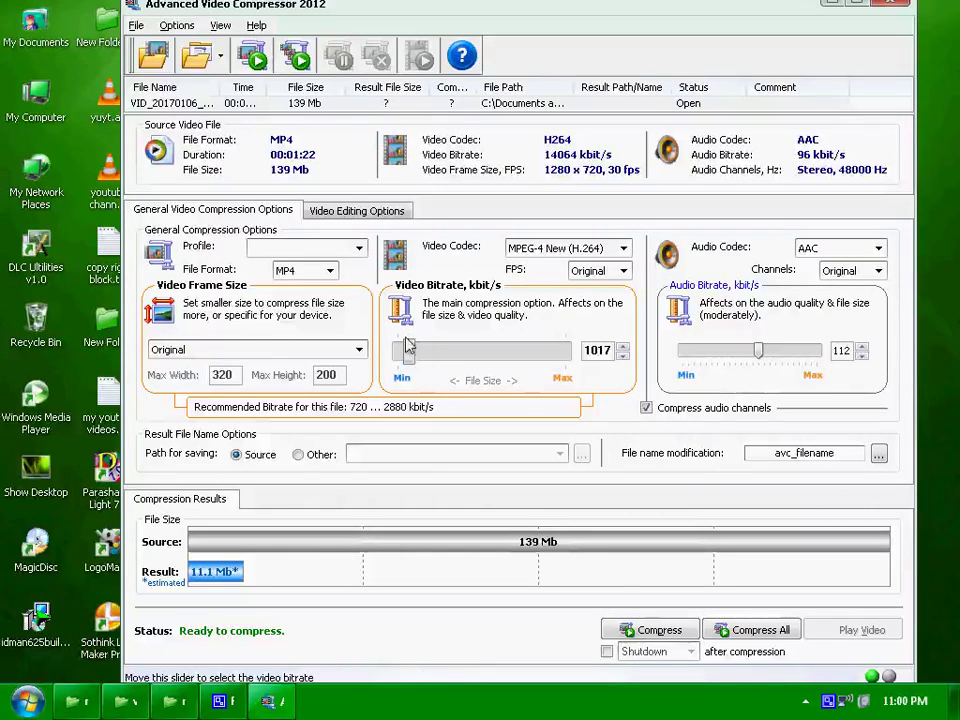
{"action": "mouse_move", "coordinate": [413, 363]}
{"action": "left_mouse_down"}
{"action": "mouse_move", "coordinate": [478, 368]}
{"action": "mouse_move", "coordinate": [414, 372]}
{"action": "left_mouse_up"}
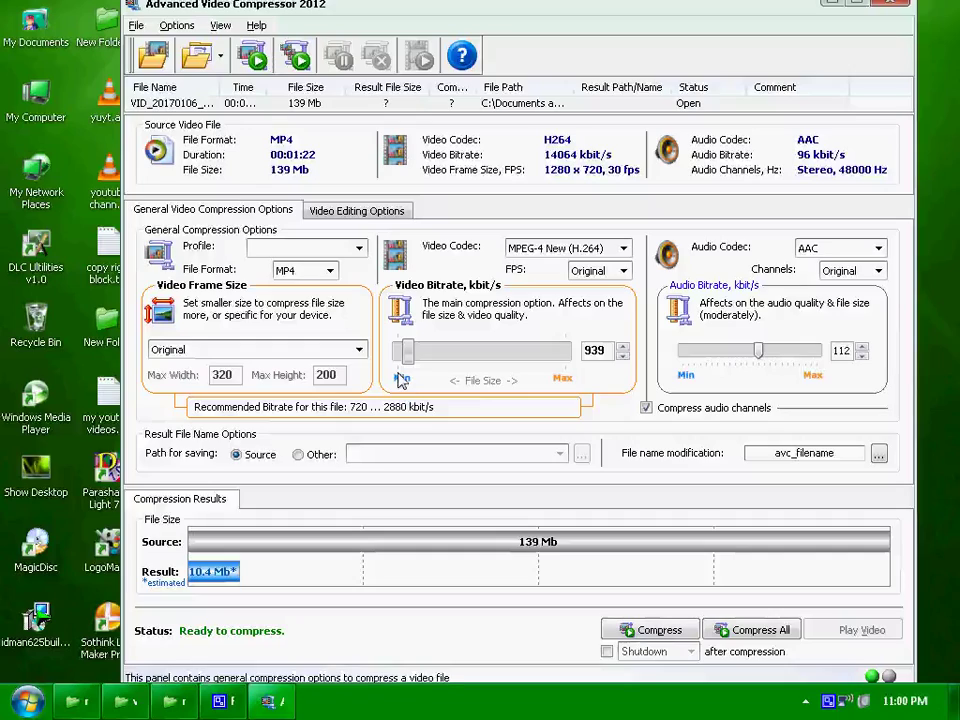
{"action": "left_click_drag", "start_coordinate": [406, 347], "coordinate": [408, 349]}
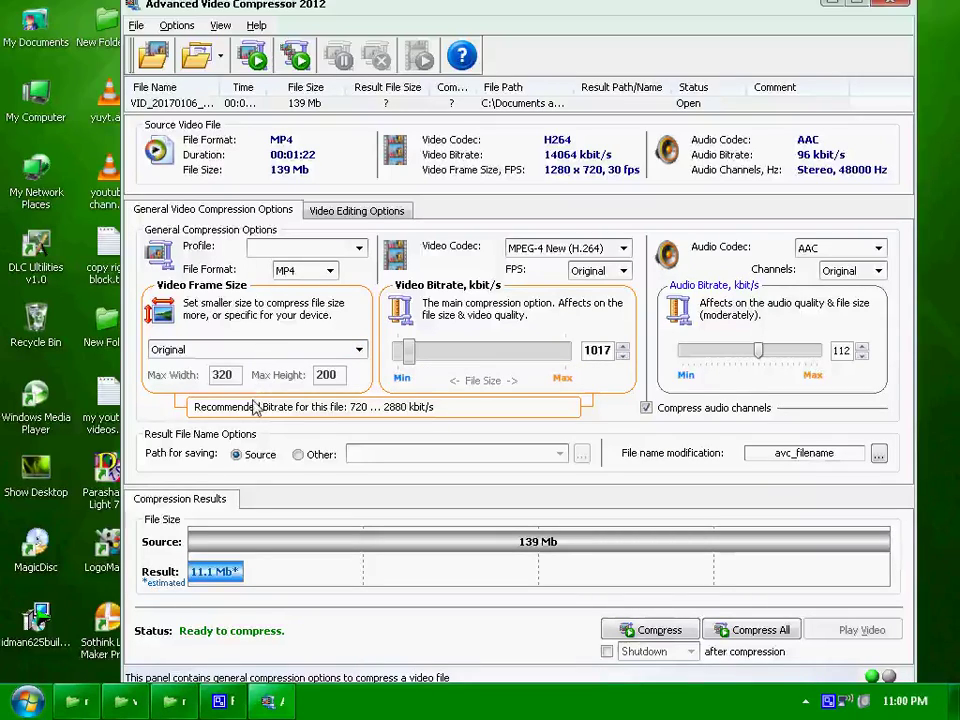
- Review the available video frame sizes, device and website profiles, and output file formats without changing the current choices
{"action": "left_click", "coordinate": [357, 349]}
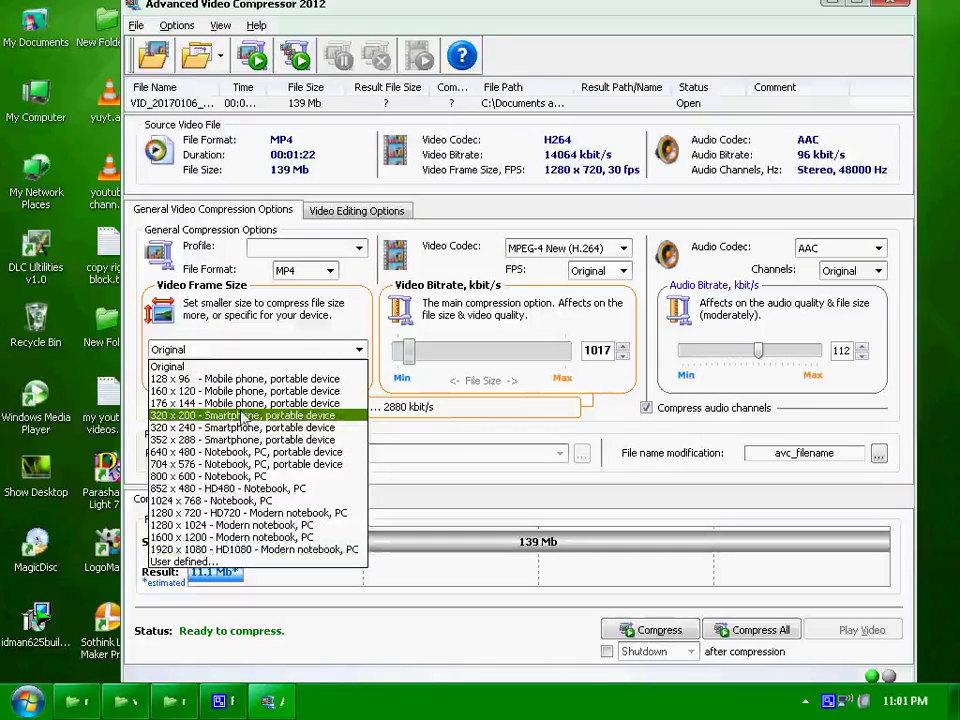
{"action": "left_click", "coordinate": [255, 258]}
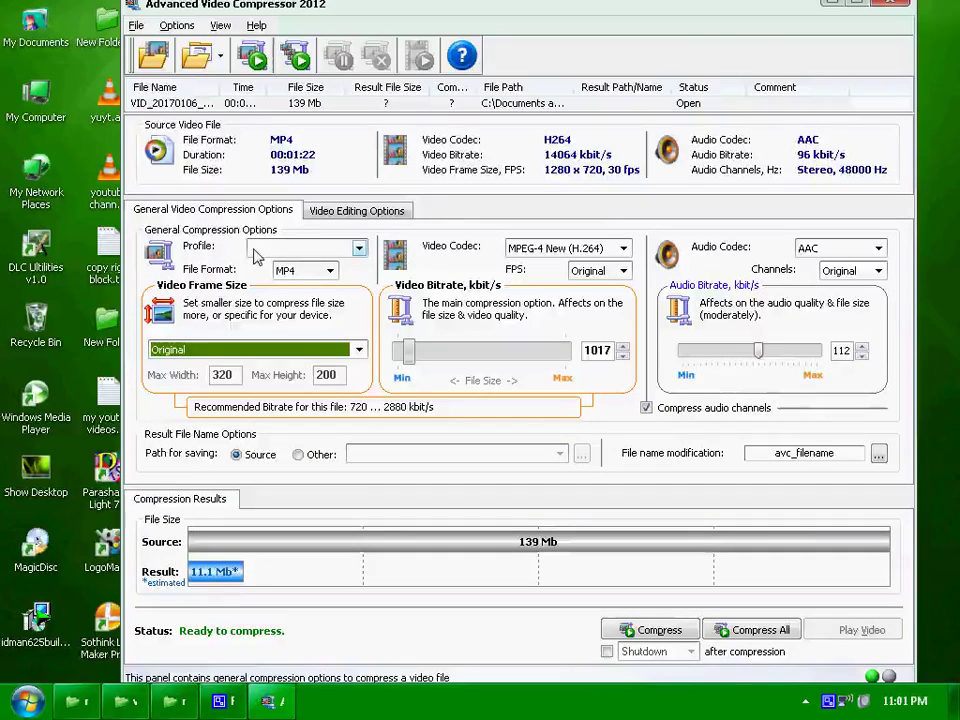
{"action": "left_click", "coordinate": [355, 249]}
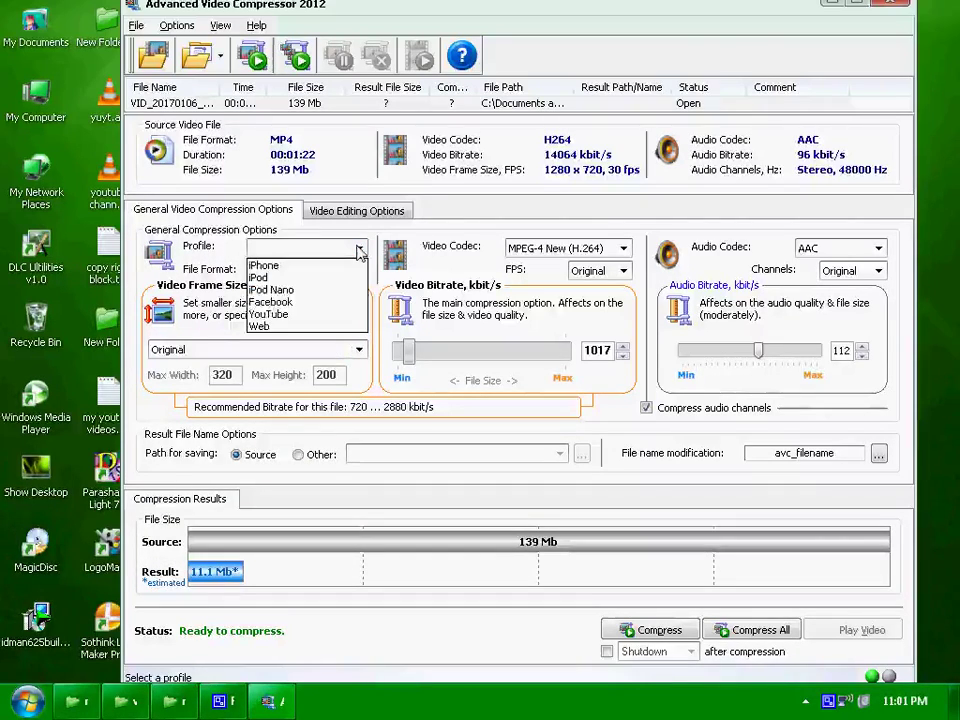
{"action": "left_click", "coordinate": [270, 301]}
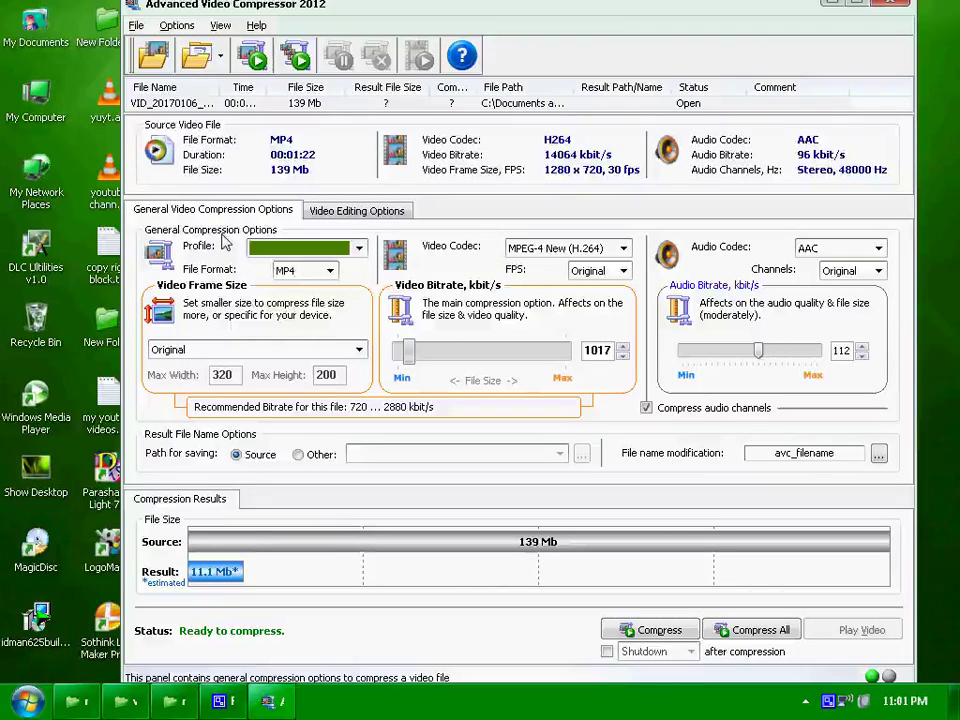
{"action": "left_click", "coordinate": [330, 272]}
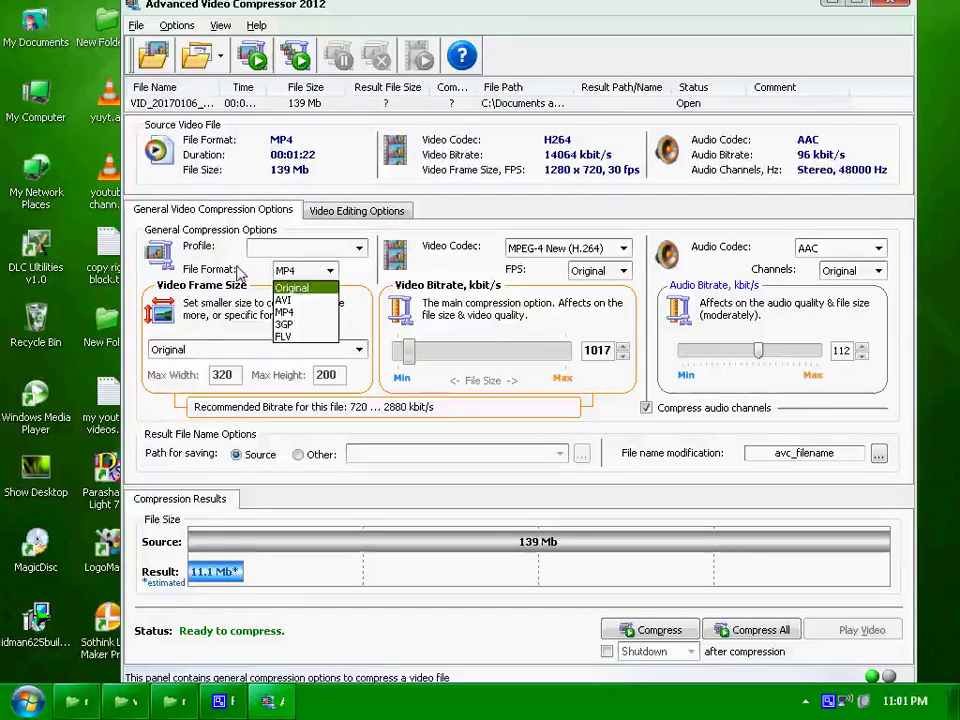
{"action": "left_click", "coordinate": [267, 270]}
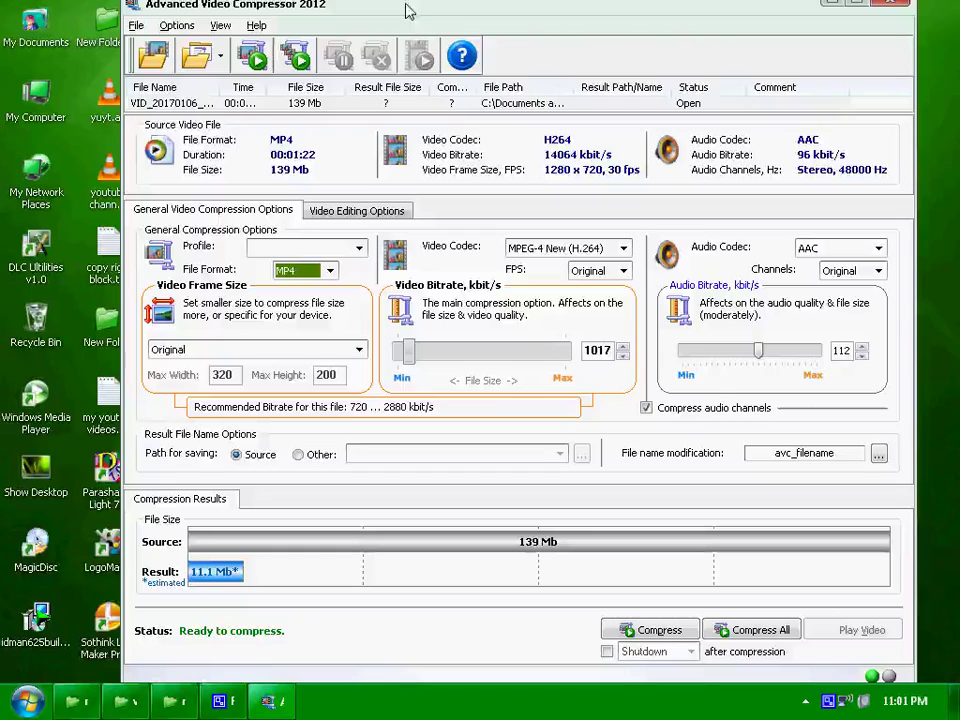
- Start compressing the loaded video as MP4 with the current bitrate and frame size settings
{"action": "left_click_drag", "start_coordinate": [408, 12], "coordinate": [407, 9]}
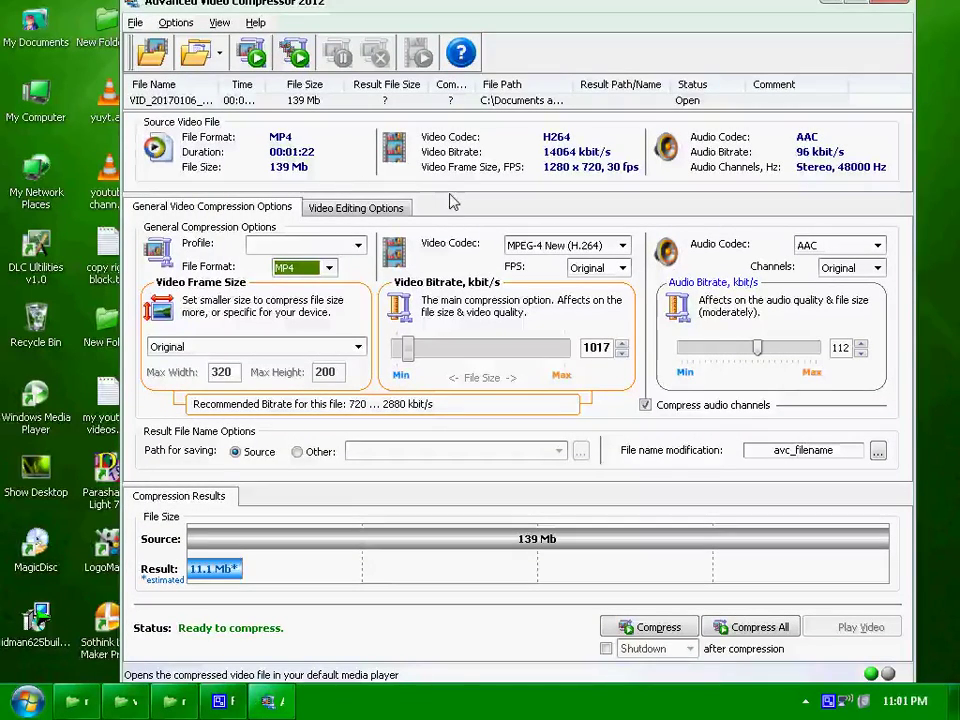
{"action": "left_click", "coordinate": [657, 627]}
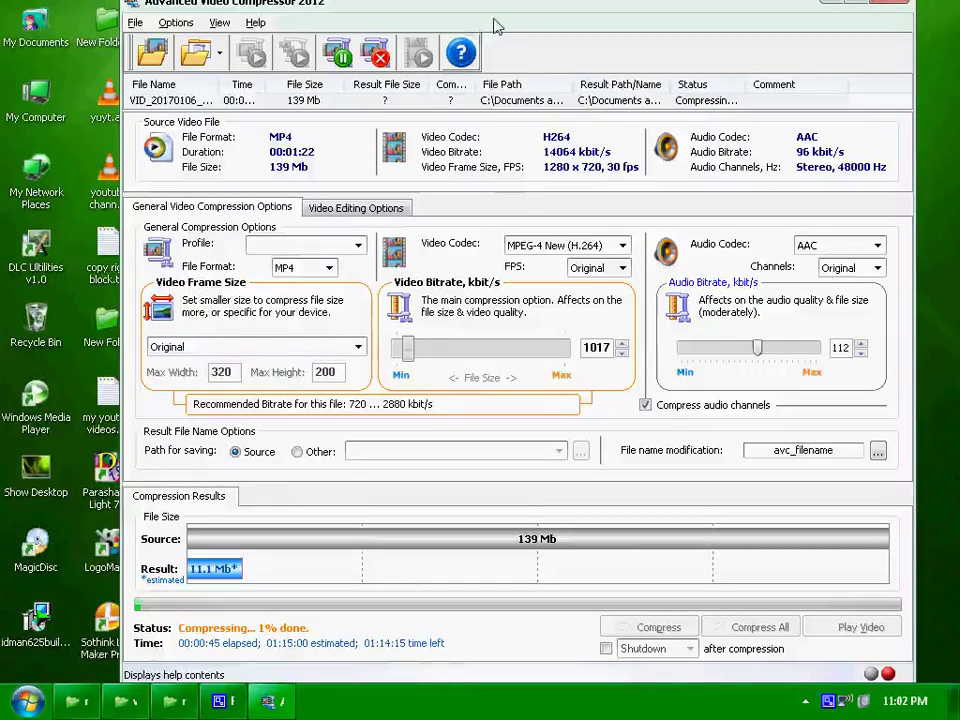
{"action": "left_click_drag", "start_coordinate": [502, 9], "coordinate": [508, 5]}
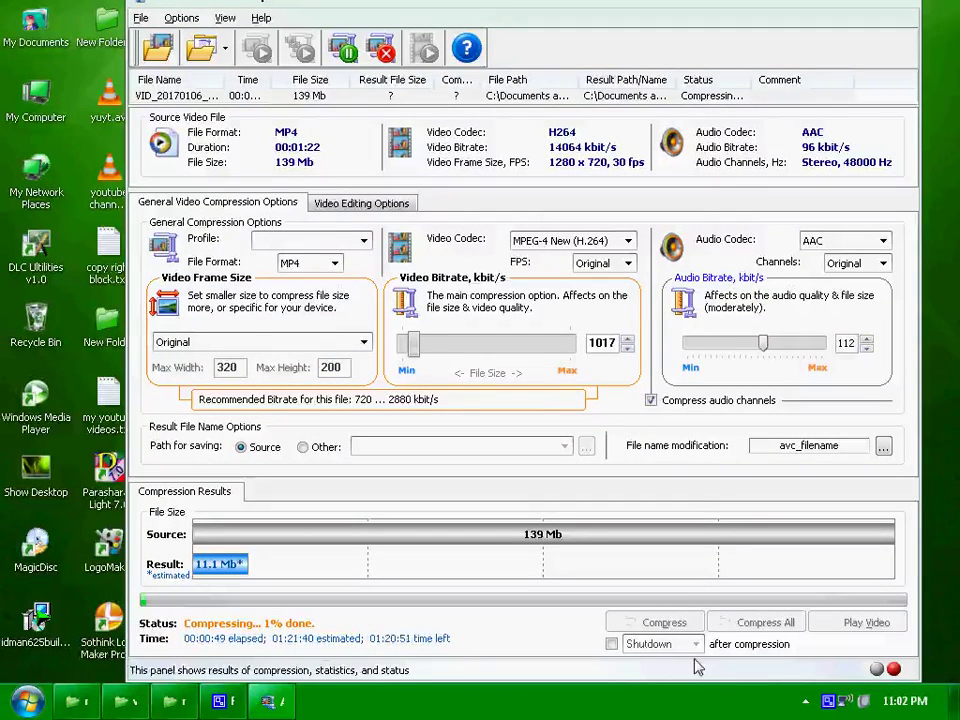
{"action": "right_click", "coordinate": [829, 702]}
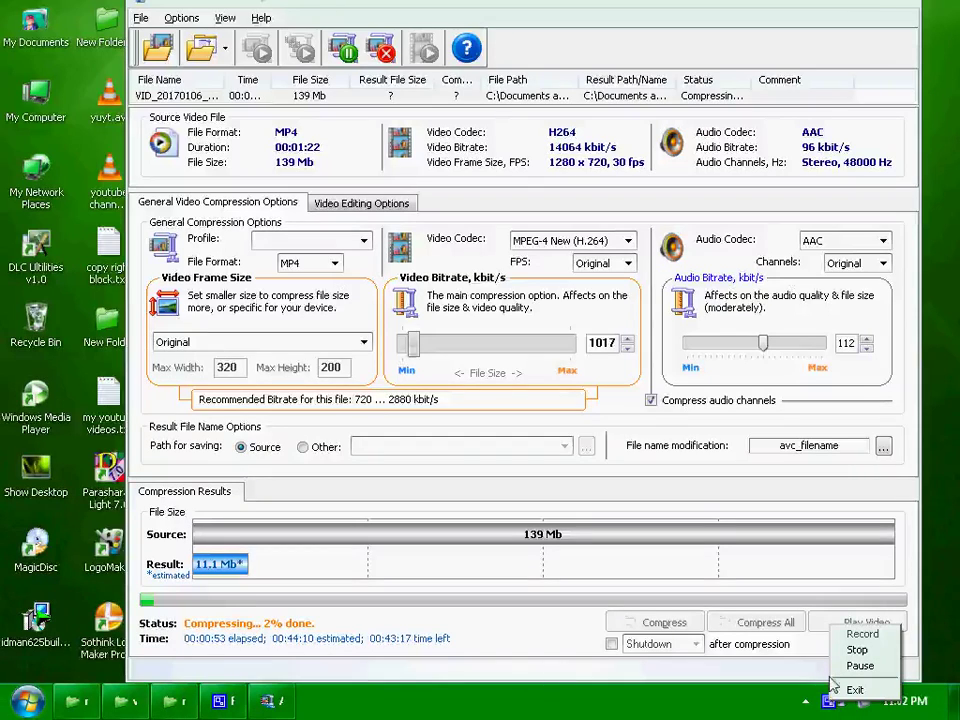
{"action": "left_click", "coordinate": [855, 665]}
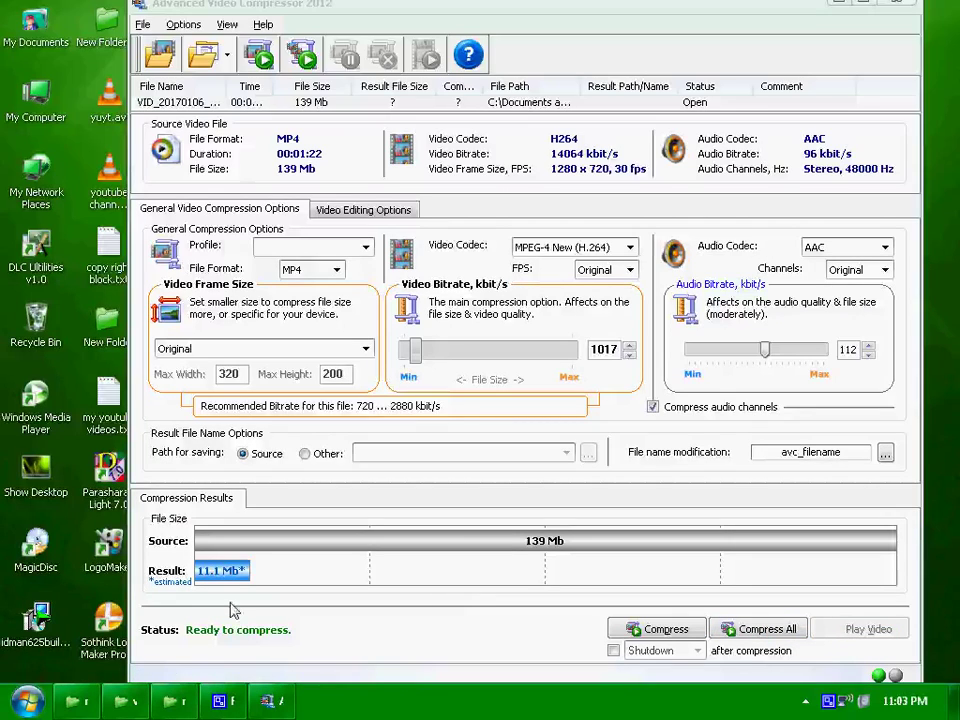
- Move the compressor window aside to uncover the desktop files and select the original VID_20170106_153800.mp4 for checking
{"action": "left_click_drag", "start_coordinate": [545, 8], "coordinate": [757, 17]}
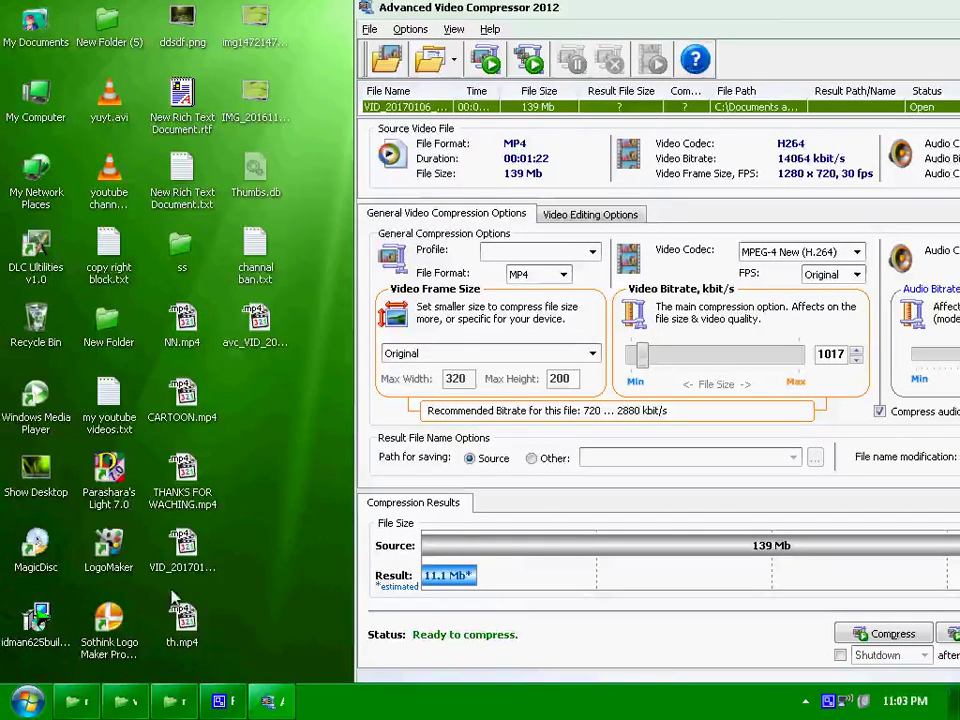
{"action": "left_click", "coordinate": [186, 558]}
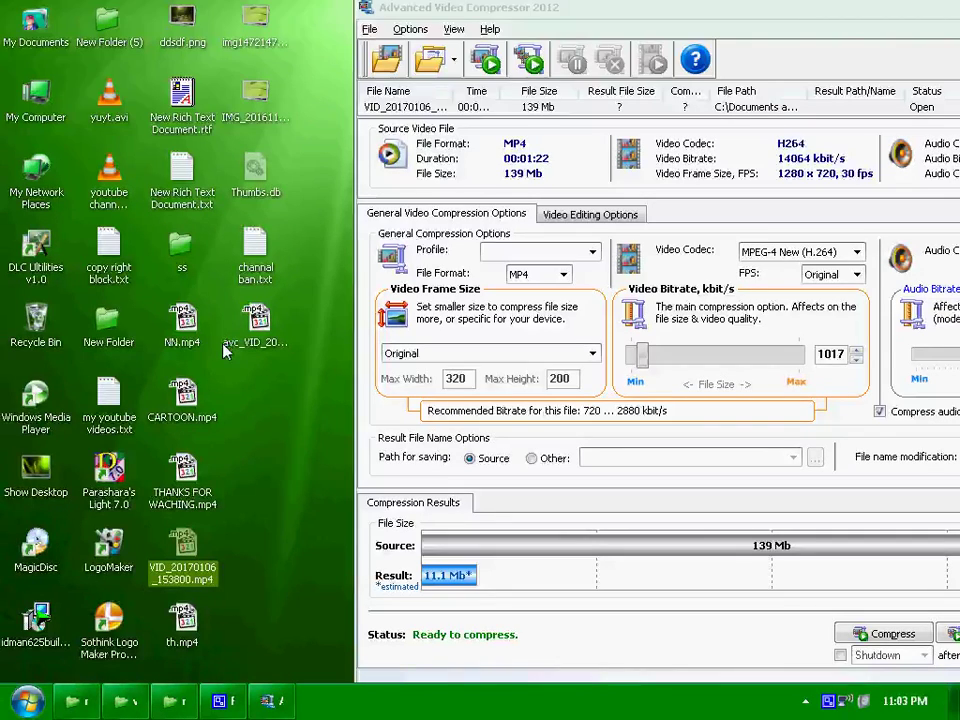
{"action": "mouse_move", "coordinate": [226, 346]}
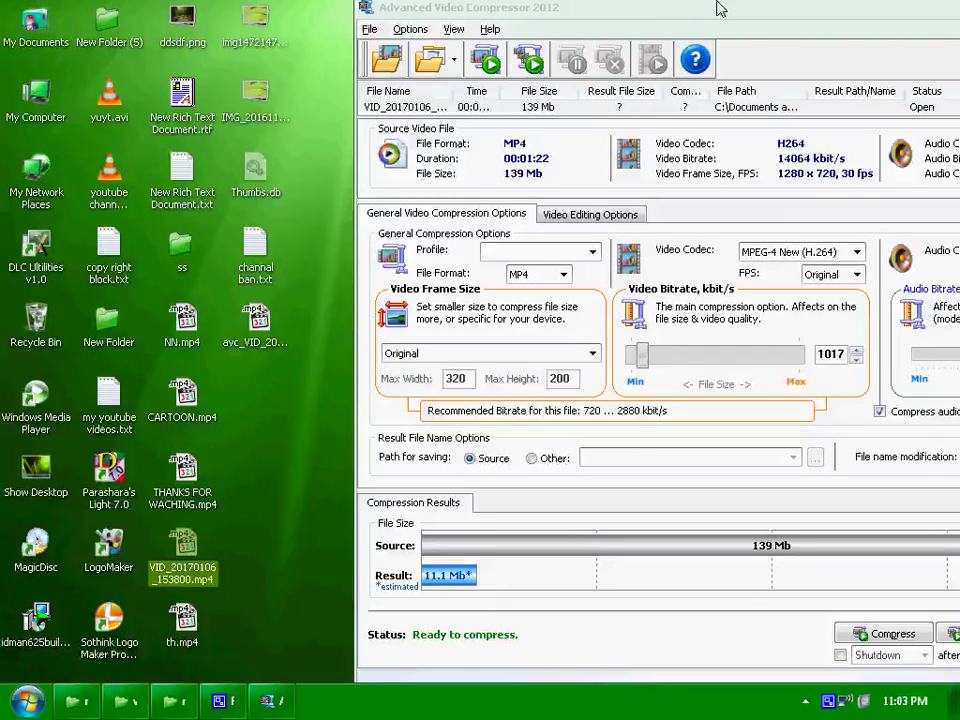
- Check the file size of the compressed avc_VID_20170106_15380.mp4 against the original on the desktop, and move the compressor window back
{"action": "left_click_drag", "start_coordinate": [670, 8], "coordinate": [667, 36]}
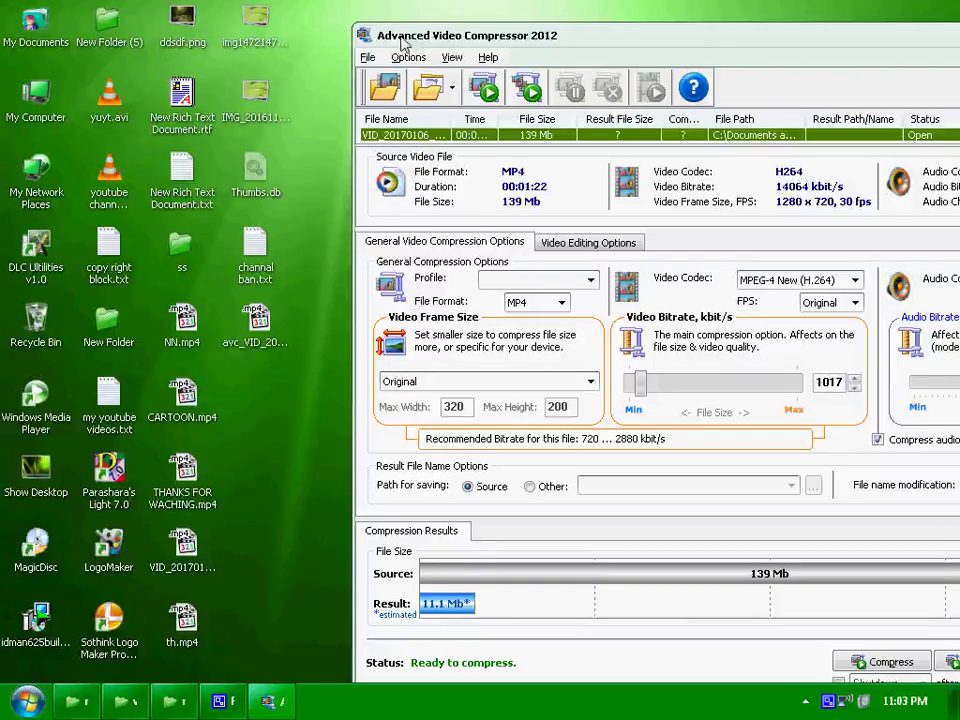
{"action": "left_click_drag", "start_coordinate": [497, 43], "coordinate": [502, 11]}
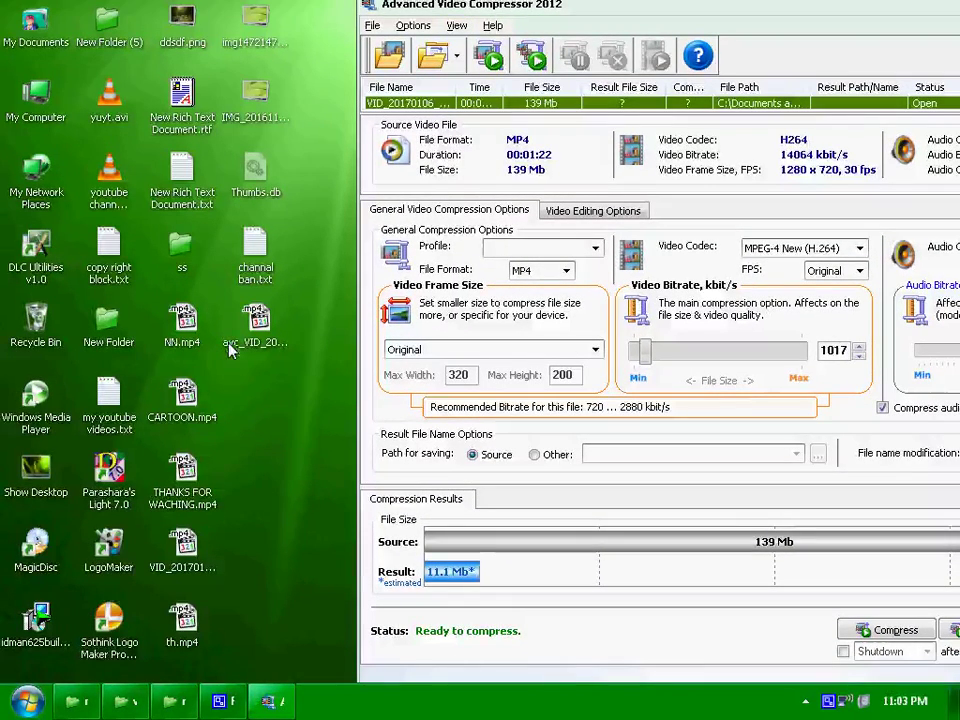
{"action": "left_click", "coordinate": [265, 333]}
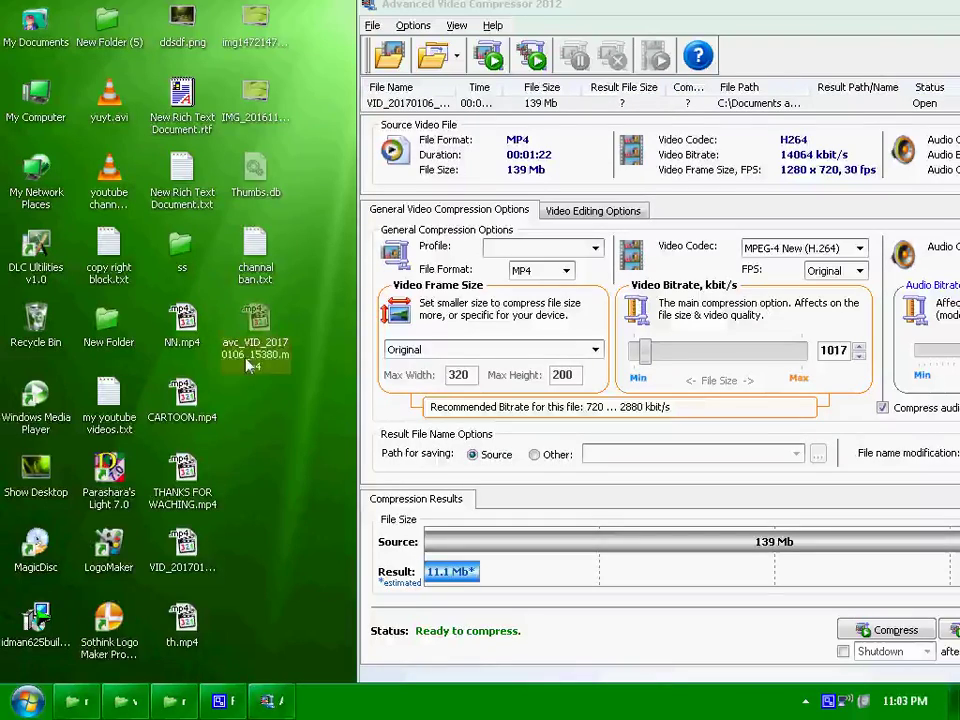
{"action": "mouse_move", "coordinate": [267, 358]}
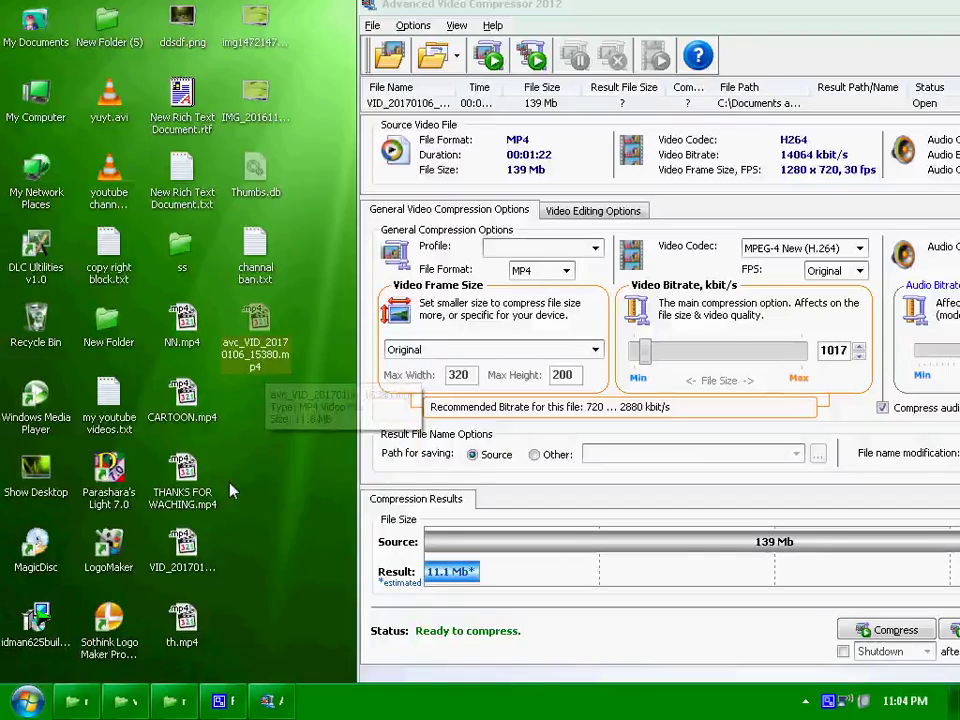
{"action": "left_click", "coordinate": [177, 552]}
{"action": "left_click", "coordinate": [255, 335]}
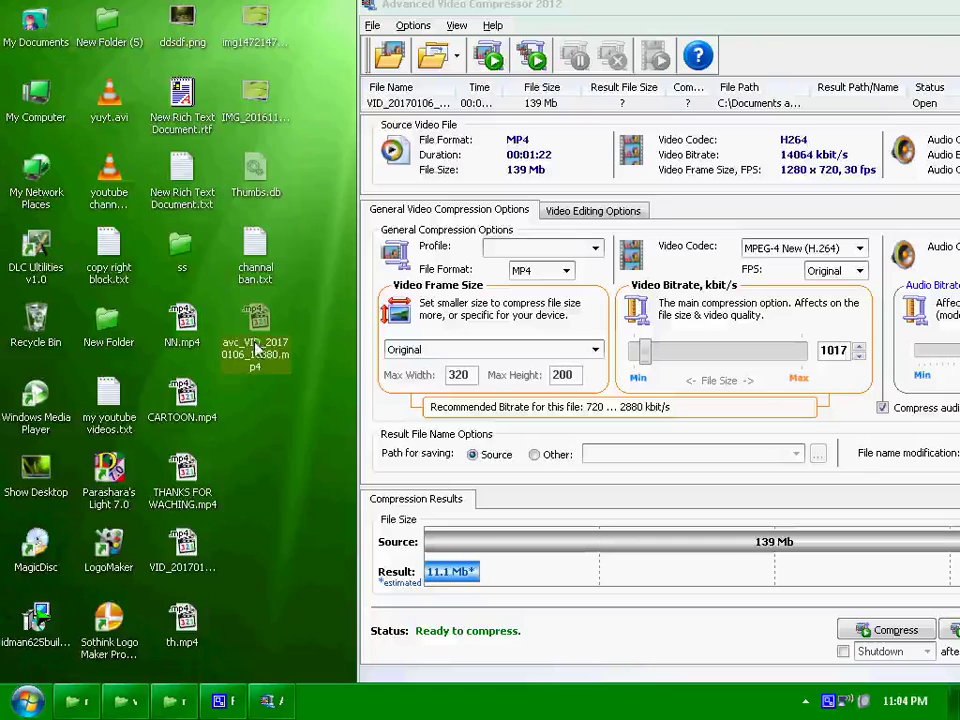
{"action": "left_click_drag", "start_coordinate": [528, 14], "coordinate": [297, 14]}
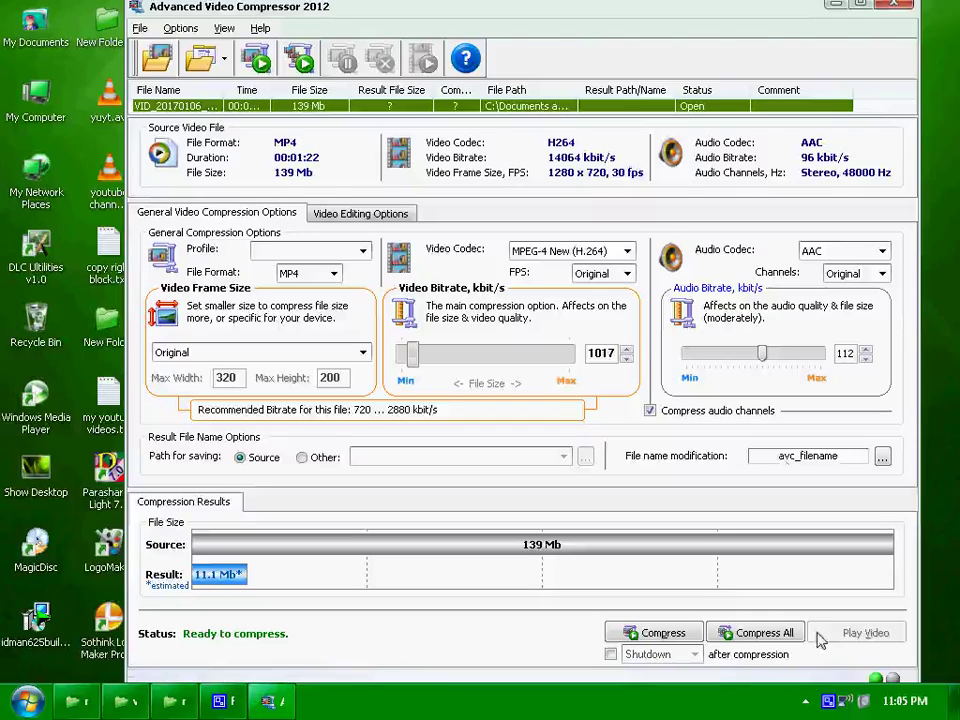
{"action": "right_click", "coordinate": [829, 701]}
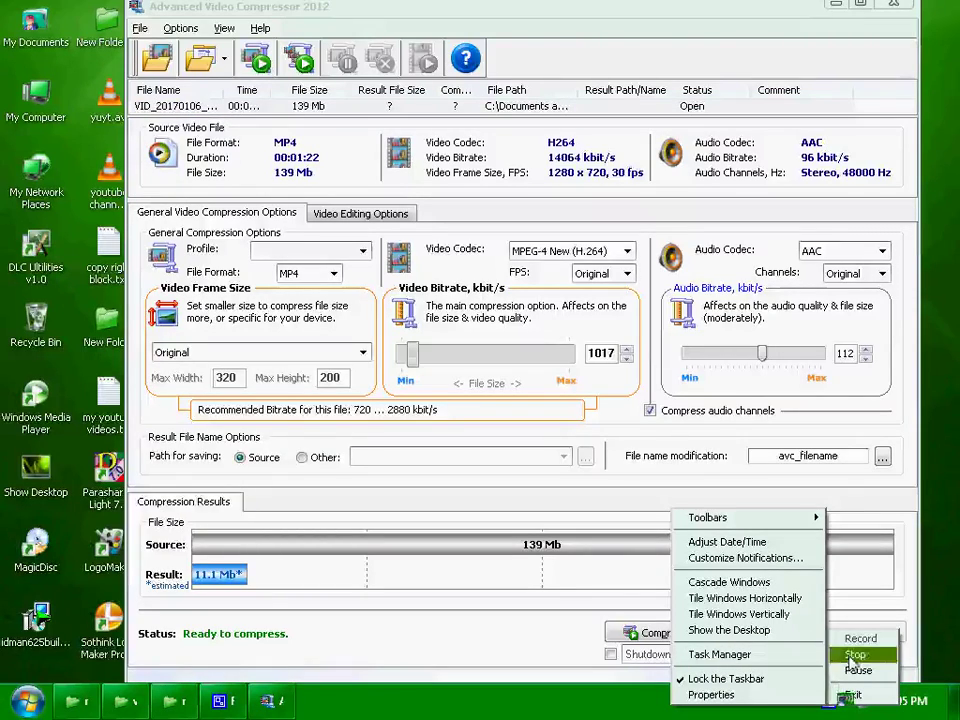